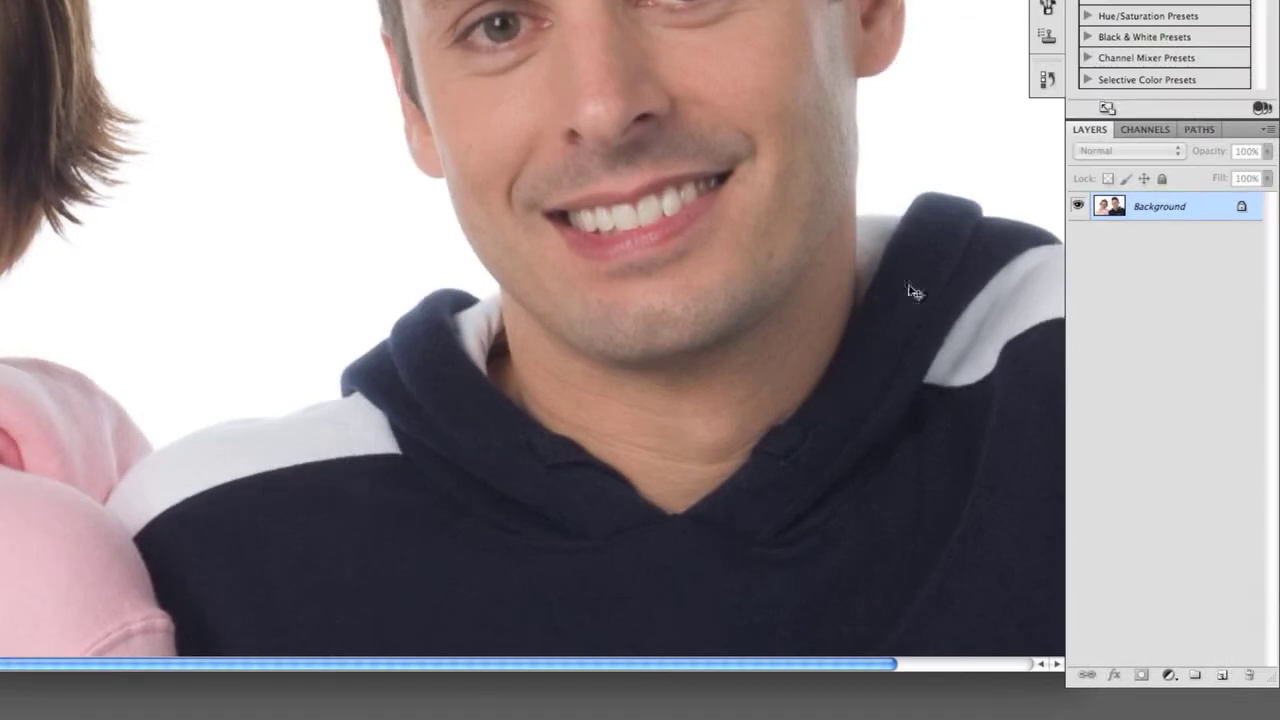
Duplicate the Background as Layer 1, select the Patch Tool, and zoom in on the man's eye.
key("ctrl+j")
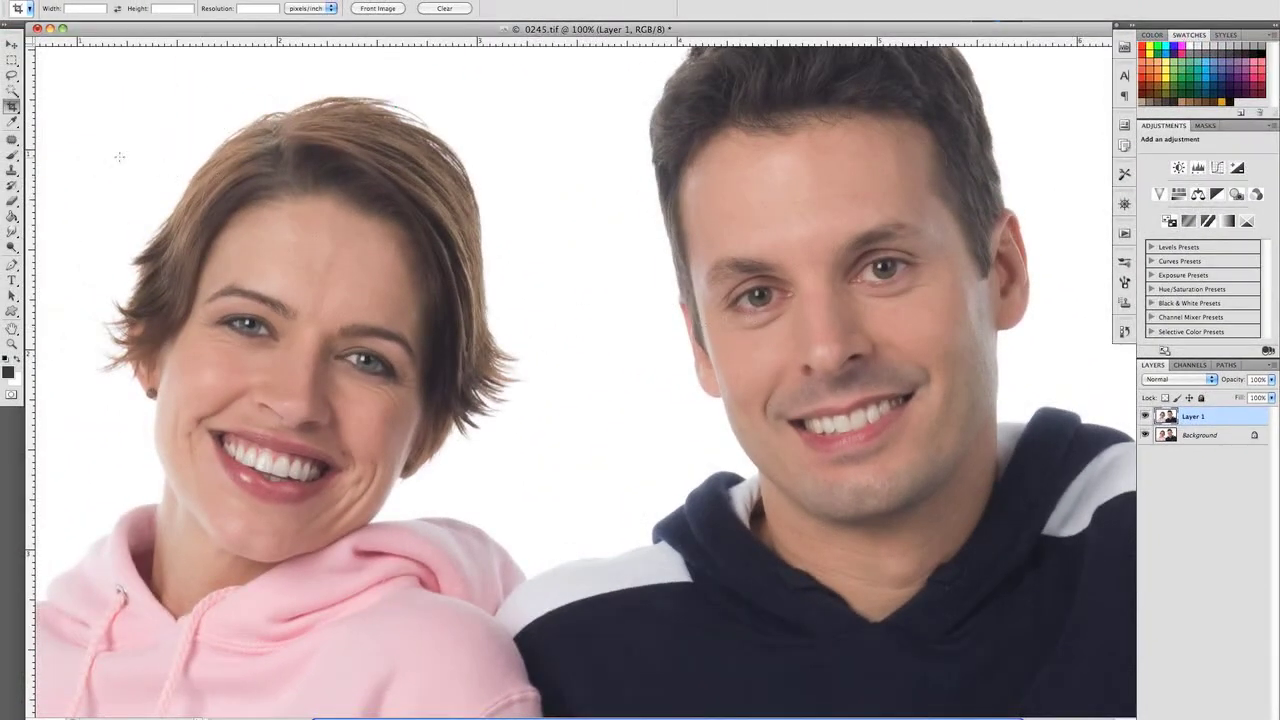
left_click(15, 140)
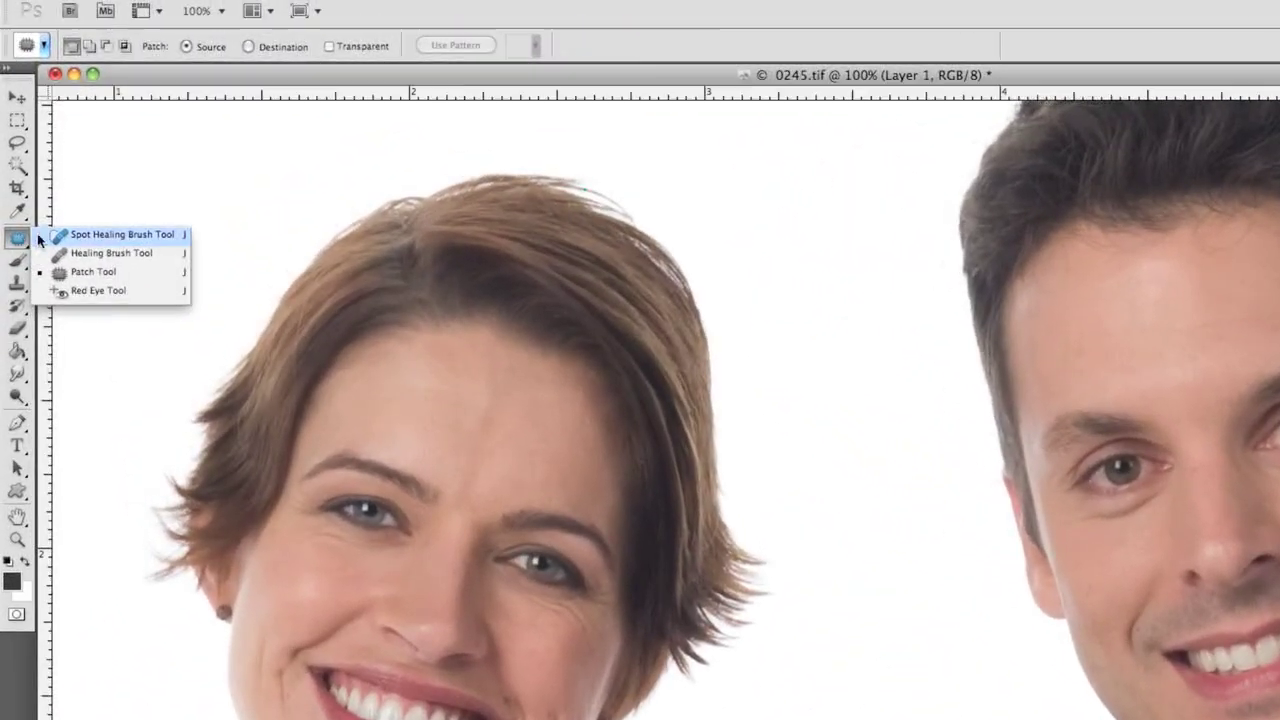
left_click(65, 273)
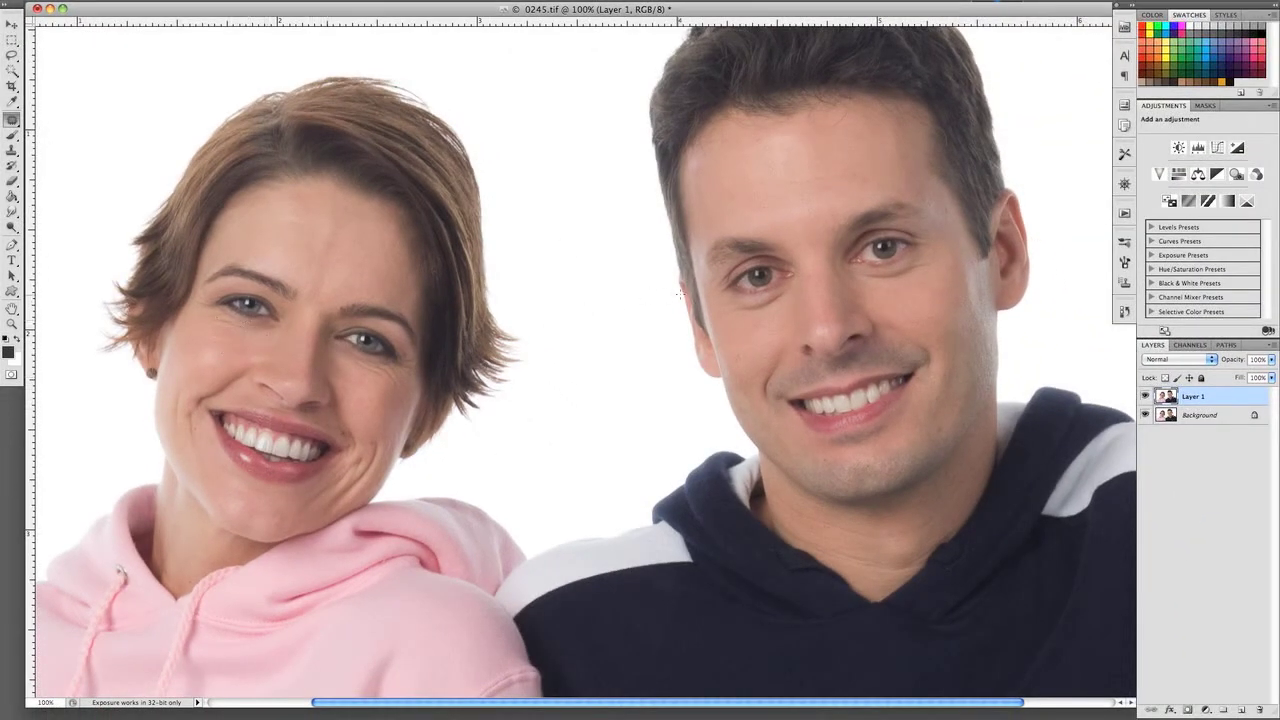
left_click(766, 304)
Patch the bag under the man's first eye with clean cheek skin.
left_click(766, 304)
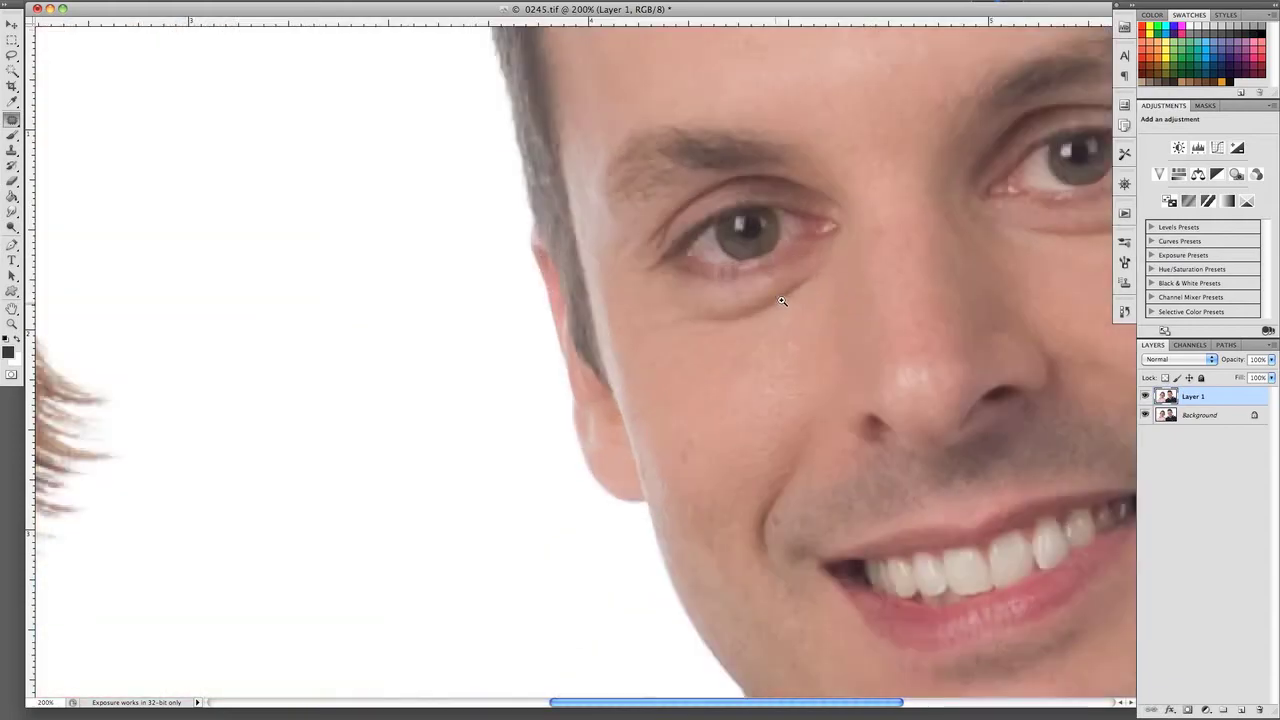
left_click_drag(766, 304, 557, 366)
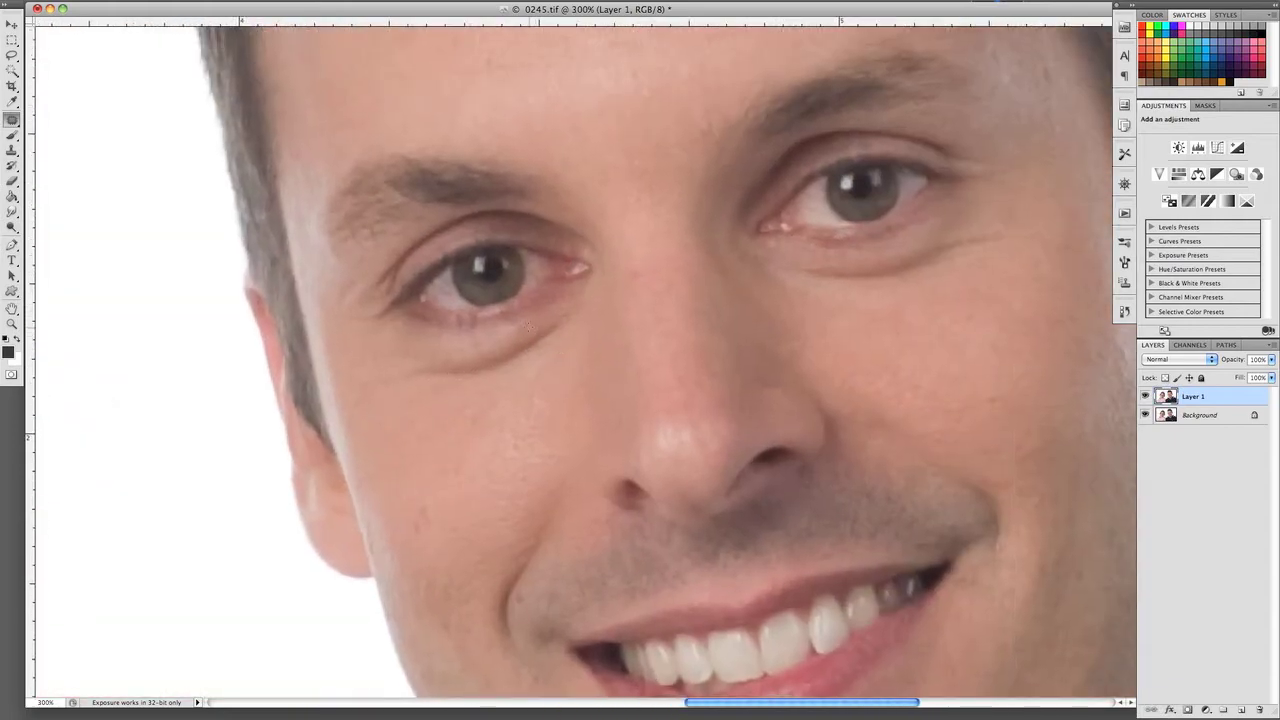
left_click_drag(420, 336, 370, 343)
mouse_move(445, 390)
left_mouse_down()
mouse_move(508, 380)
mouse_move(571, 330)
mouse_move(578, 306)
mouse_move(512, 330)
left_mouse_up()
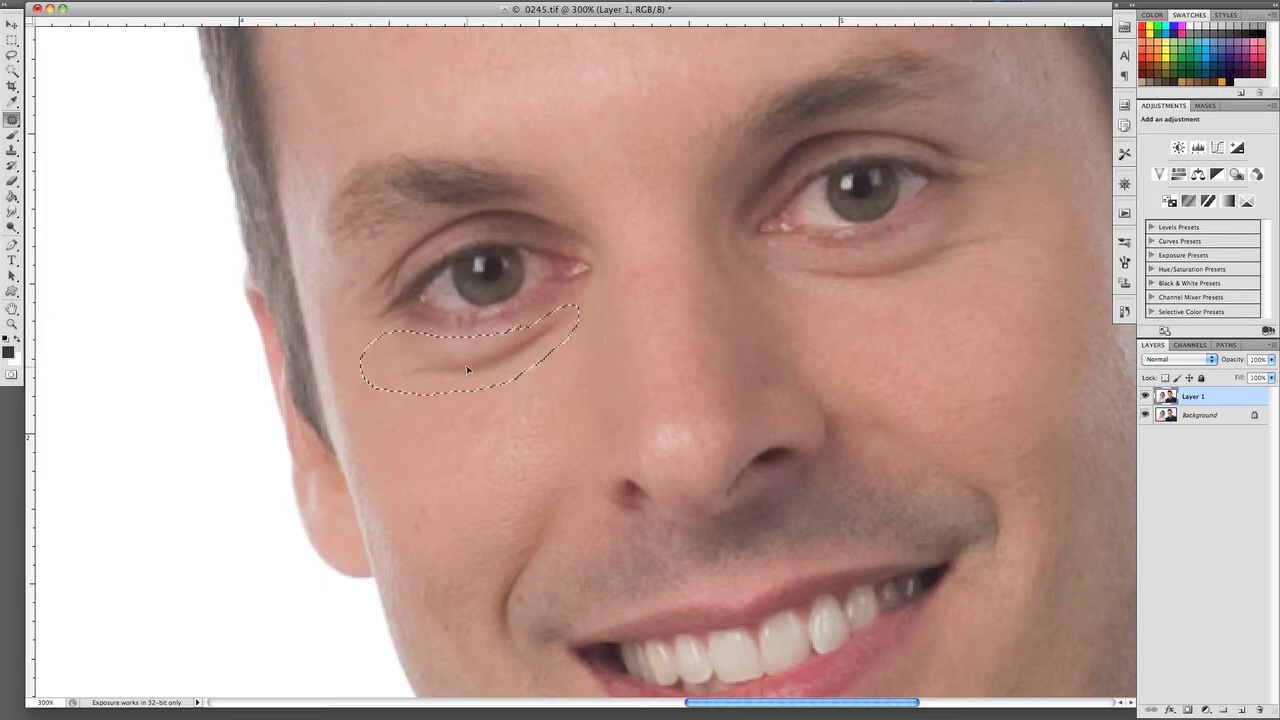
left_click_drag(466, 370, 476, 474)
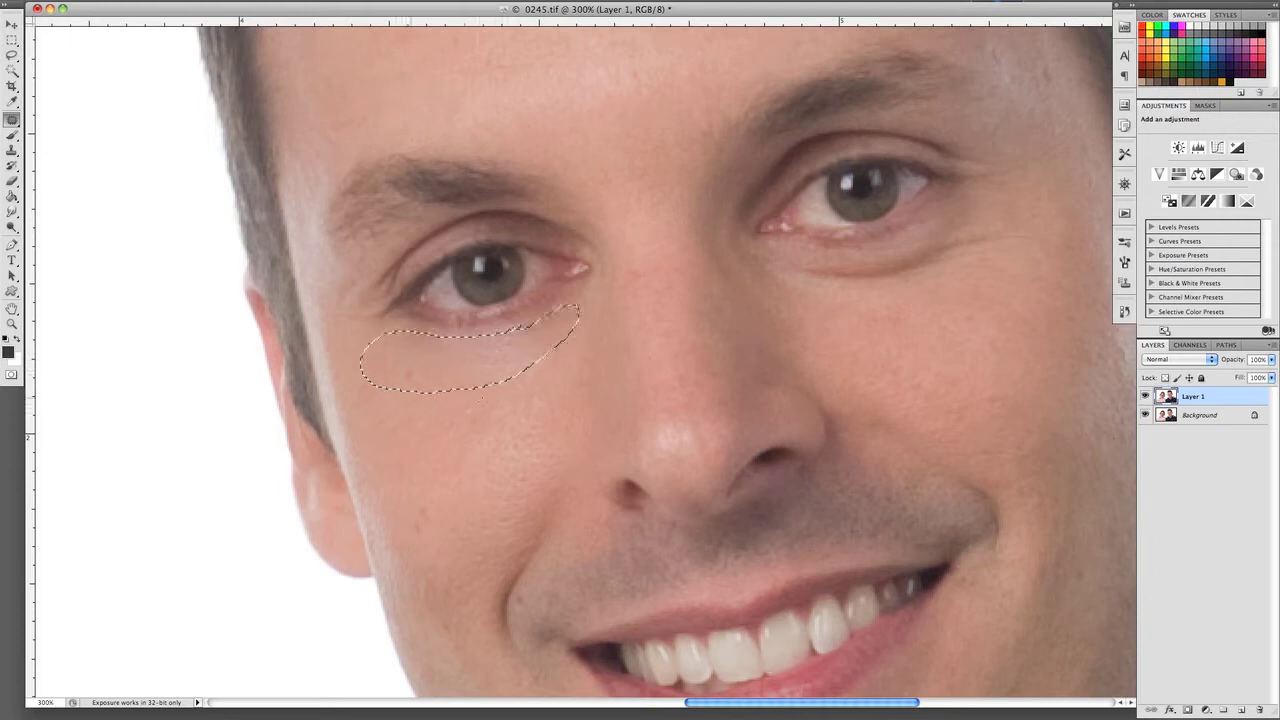
key("super+d")
Patch the bag under the man's other eye with nearby cheek skin.
mouse_move(825, 293)
left_mouse_down()
mouse_move(951, 289)
mouse_move(1017, 247)
mouse_move(1025, 216)
mouse_move(962, 227)
left_mouse_up()
left_click_drag(762, 246, 760, 245)
left_click_drag(893, 272, 920, 330)
key("super+d")
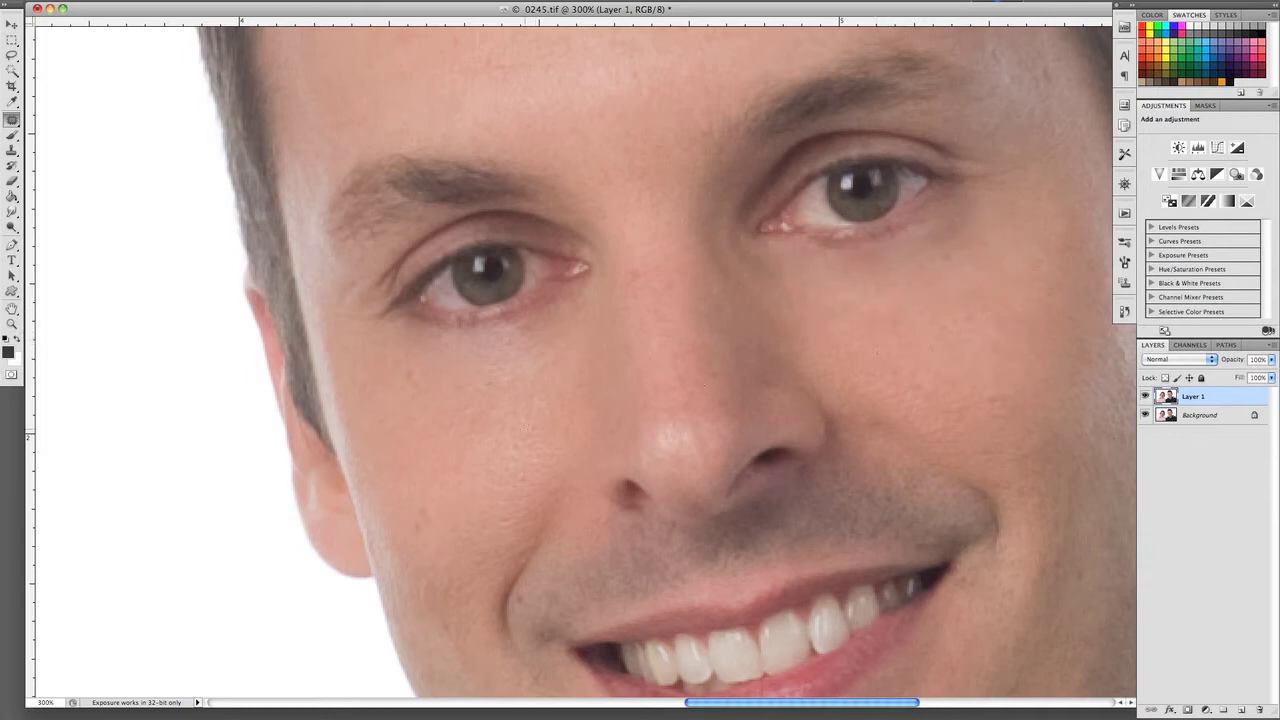
Bring the woman's face into view and patch the wrinkles under her eye with cheek skin.
left_click_drag(477, 400, 754, 360)
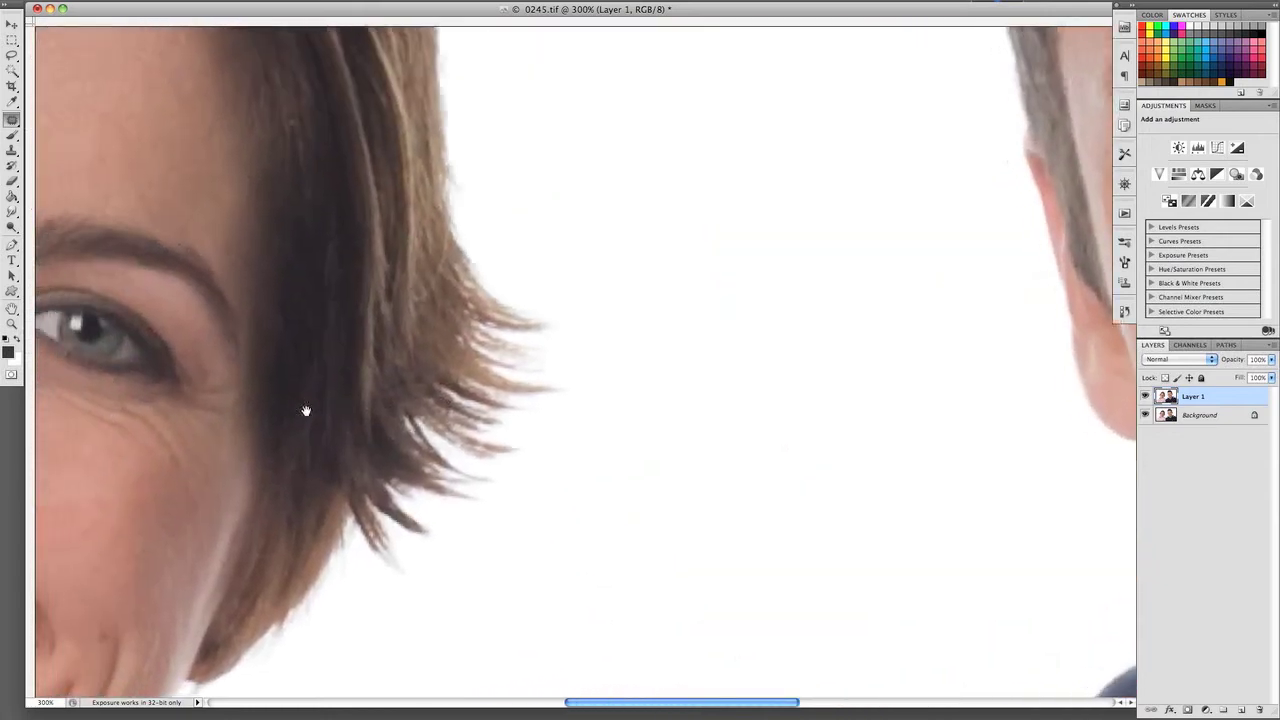
left_click_drag(306, 411, 900, 413)
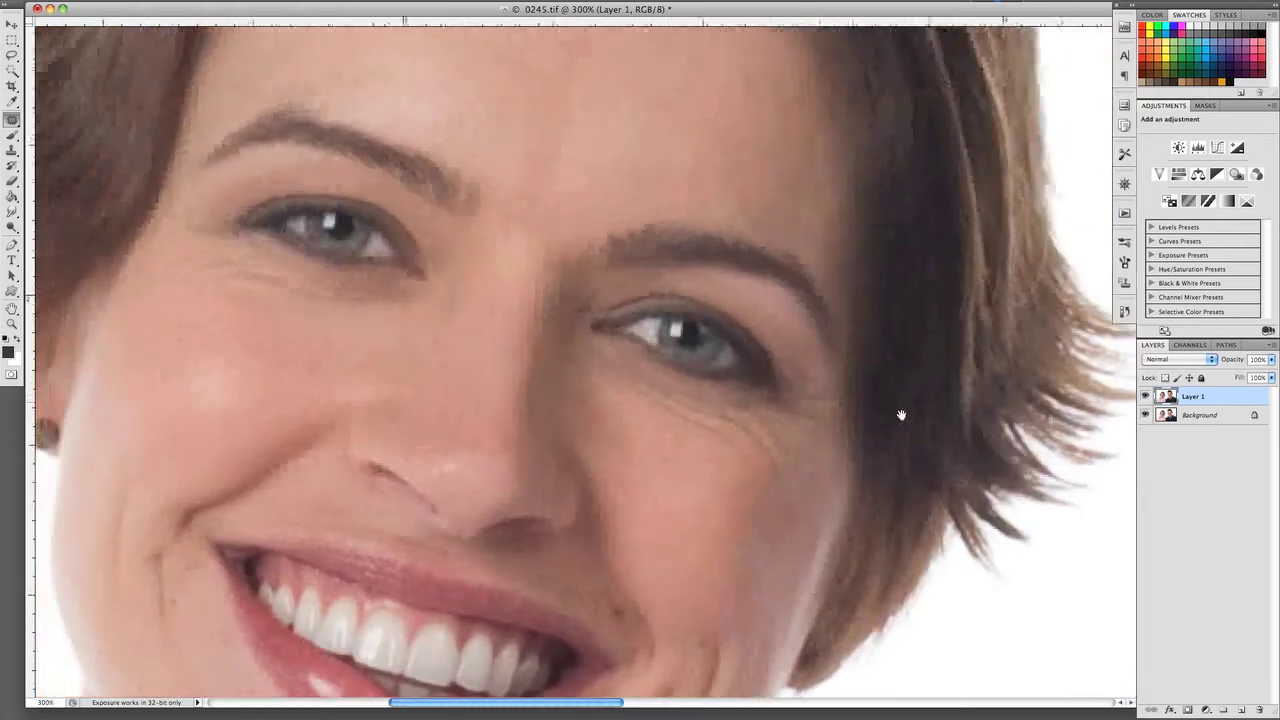
left_click_drag(409, 403, 478, 420)
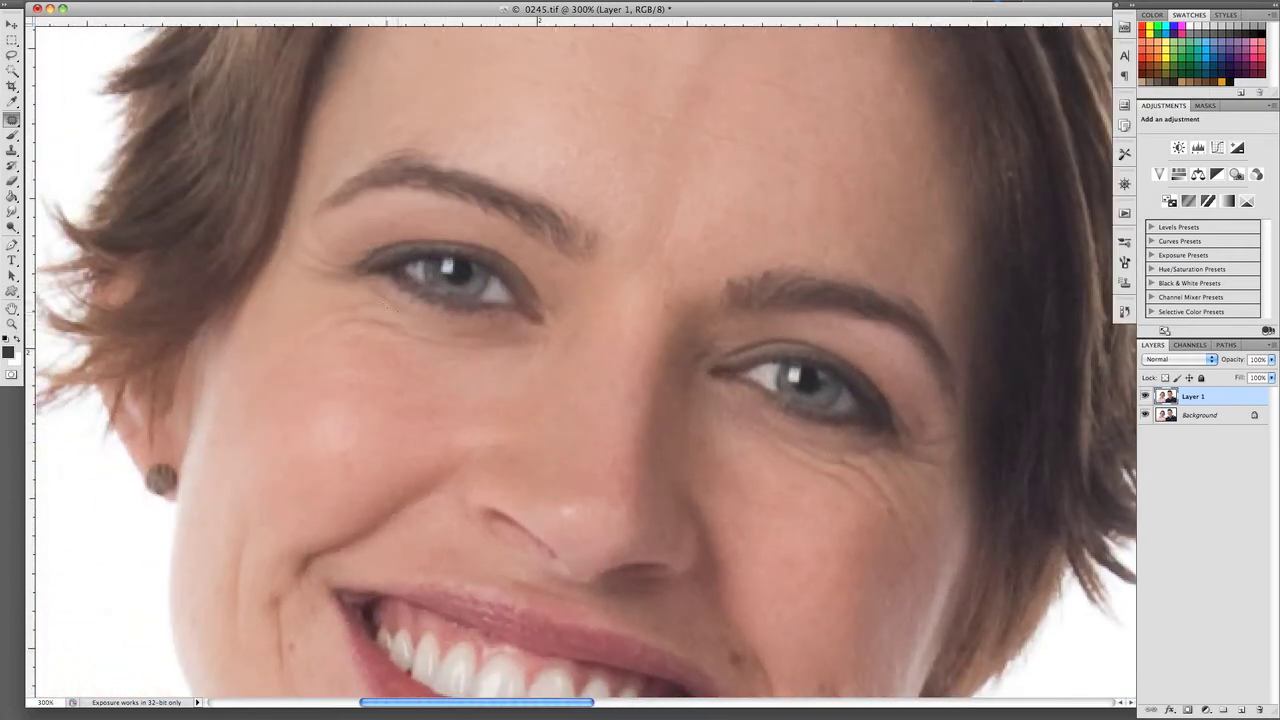
mouse_move(386, 303)
left_mouse_down()
mouse_move(318, 306)
mouse_move(308, 346)
mouse_move(538, 368)
mouse_move(518, 328)
mouse_move(395, 304)
left_mouse_up()
left_click_drag(427, 349, 382, 420)
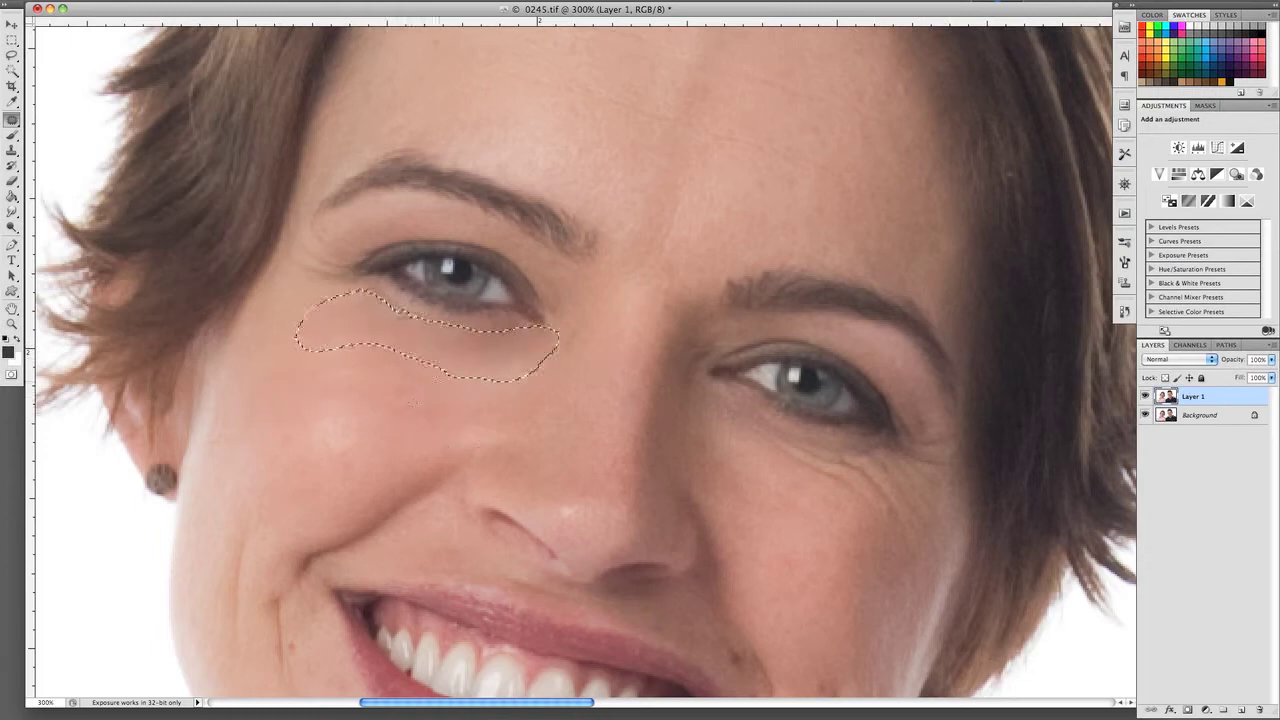
key("super+d")
Patch another area below her eye, a small cheek spot, and the crow's-feet at her eye corner.
mouse_move(356, 332)
left_mouse_down()
mouse_move(394, 354)
mouse_move(346, 366)
mouse_move(378, 386)
left_mouse_up()
key("super+d")
mouse_move(412, 350)
left_mouse_down()
mouse_move(408, 371)
mouse_move(400, 334)
left_mouse_up()
key("super+d")
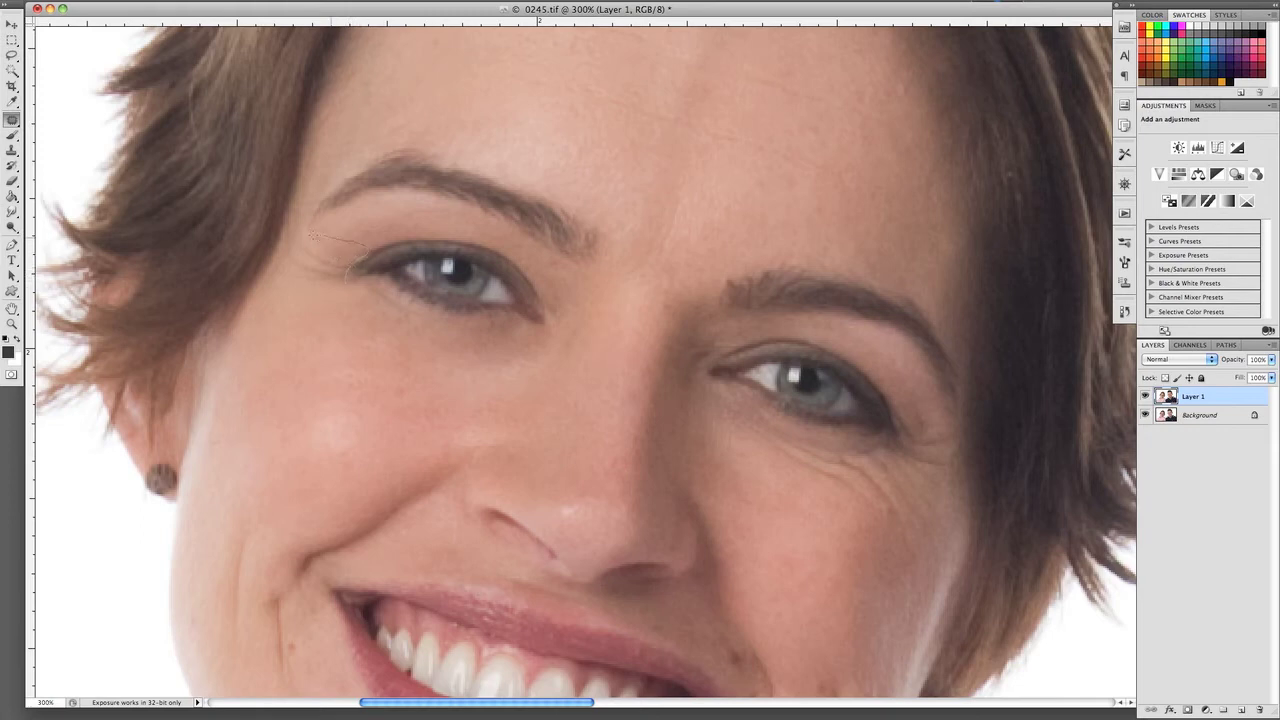
mouse_move(300, 238)
left_mouse_down()
mouse_move(362, 258)
mouse_move(308, 298)
mouse_move(341, 329)
left_mouse_up()
key("super+d")
Patch the bag and remaining spots under the woman's other eye with cheek skin.
left_click_drag(830, 491, 810, 564)
key("ctrl+d")
left_click_drag(899, 412, 876, 444)
mouse_move(946, 467)
left_mouse_down()
mouse_move(945, 428)
mouse_move(900, 500)
left_mouse_up()
key("ctrl+d")
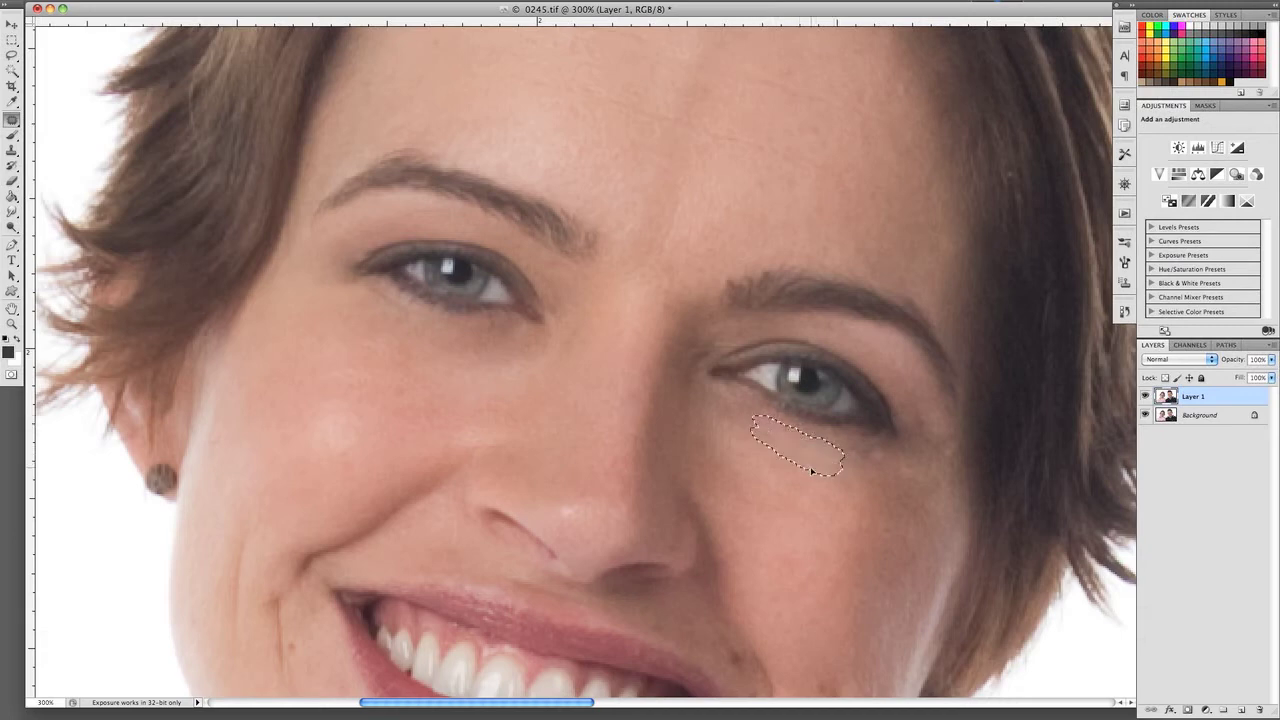
key("ctrl+d")
mouse_move(864, 455)
left_mouse_down()
mouse_move(859, 498)
mouse_move(743, 485)
mouse_move(791, 463)
mouse_move(854, 474)
mouse_move(777, 496)
mouse_move(850, 502)
mouse_move(830, 492)
mouse_move(852, 545)
left_mouse_up()
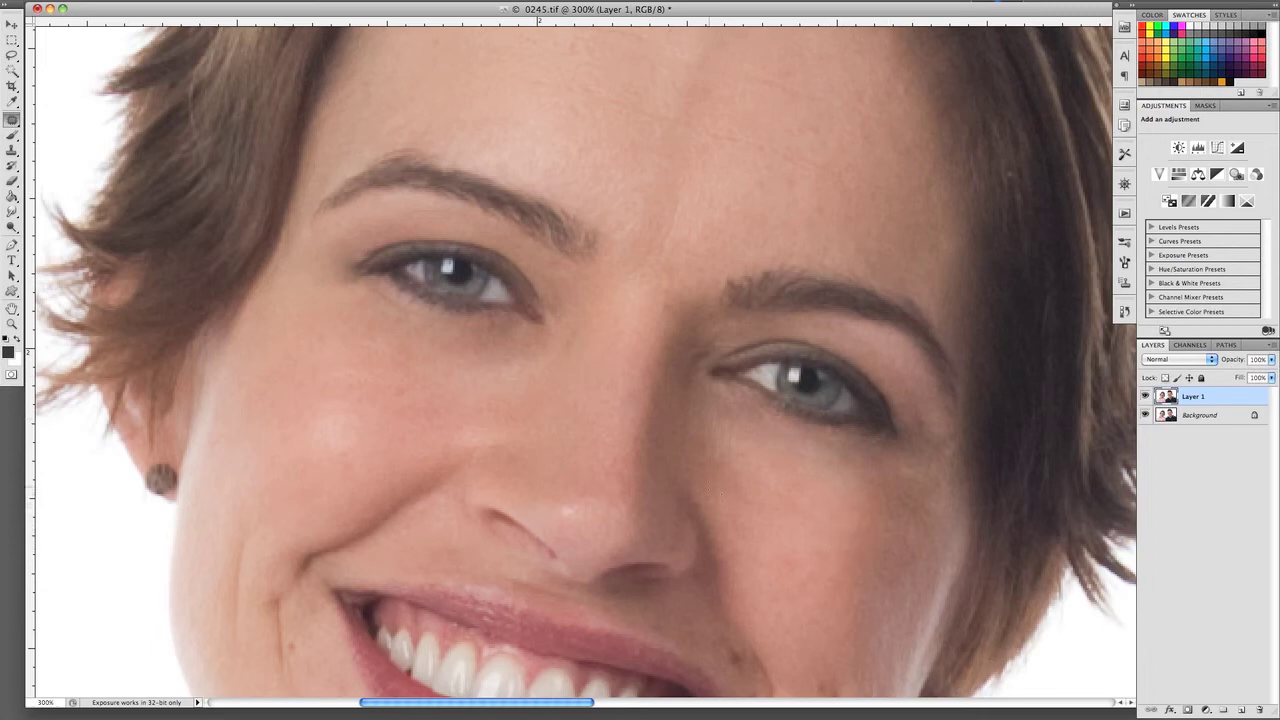
Zoom out to 100% and pan to frame both the man's and the woman's faces.
scroll(686, 492, "down", 1)
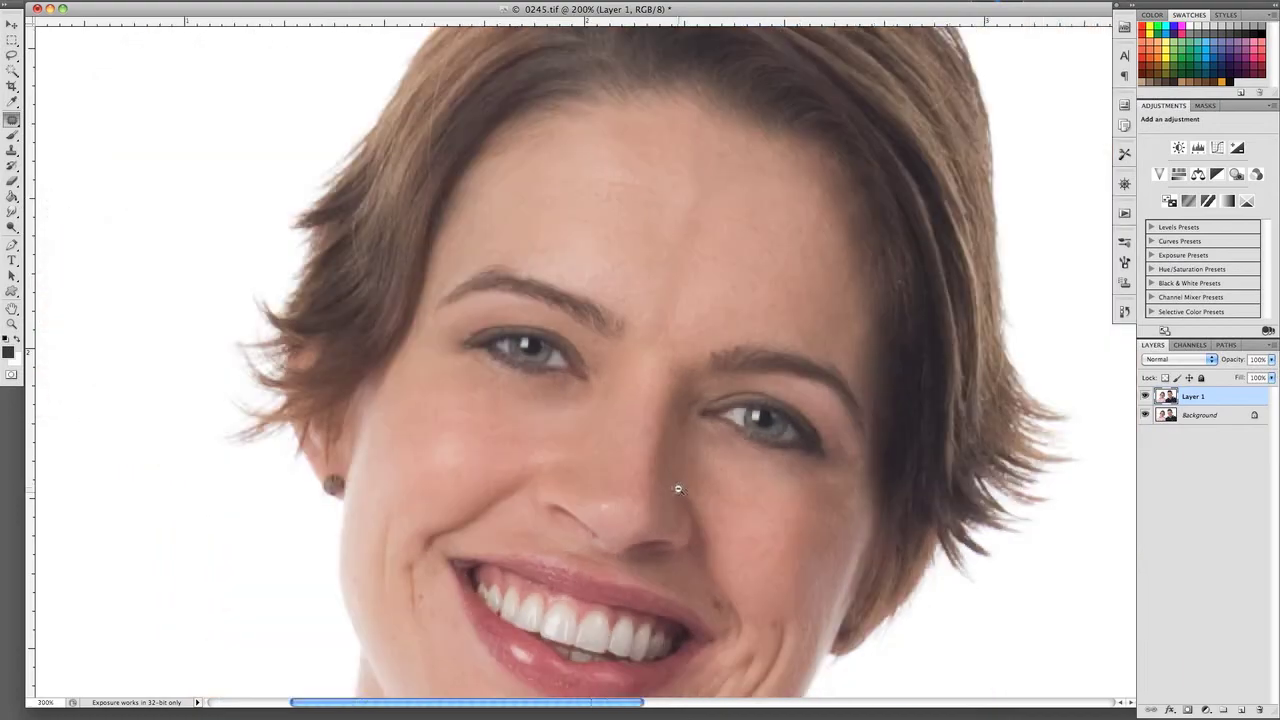
scroll(686, 492, "down", 1)
left_click_drag(791, 489, 663, 446)
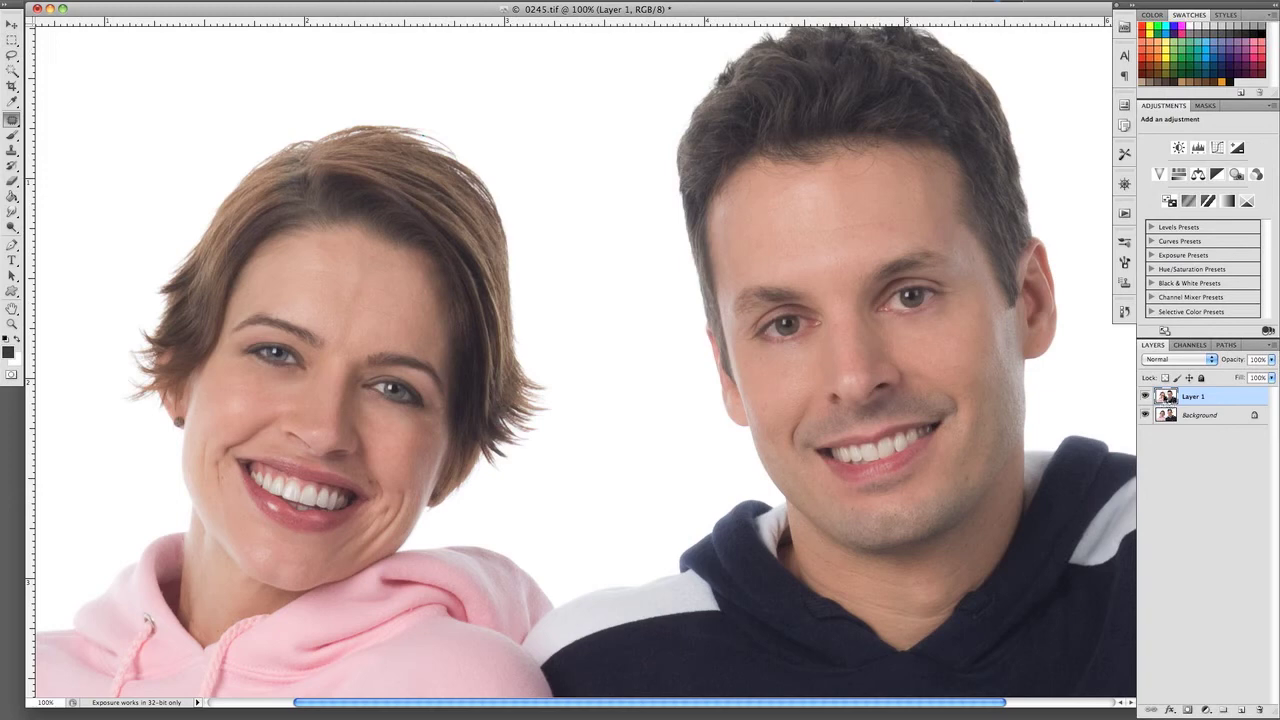
Add a layer mask to Layer 1, pick the Brush, invert the mask, and set white as the painting colour.
left_click(1188, 709)
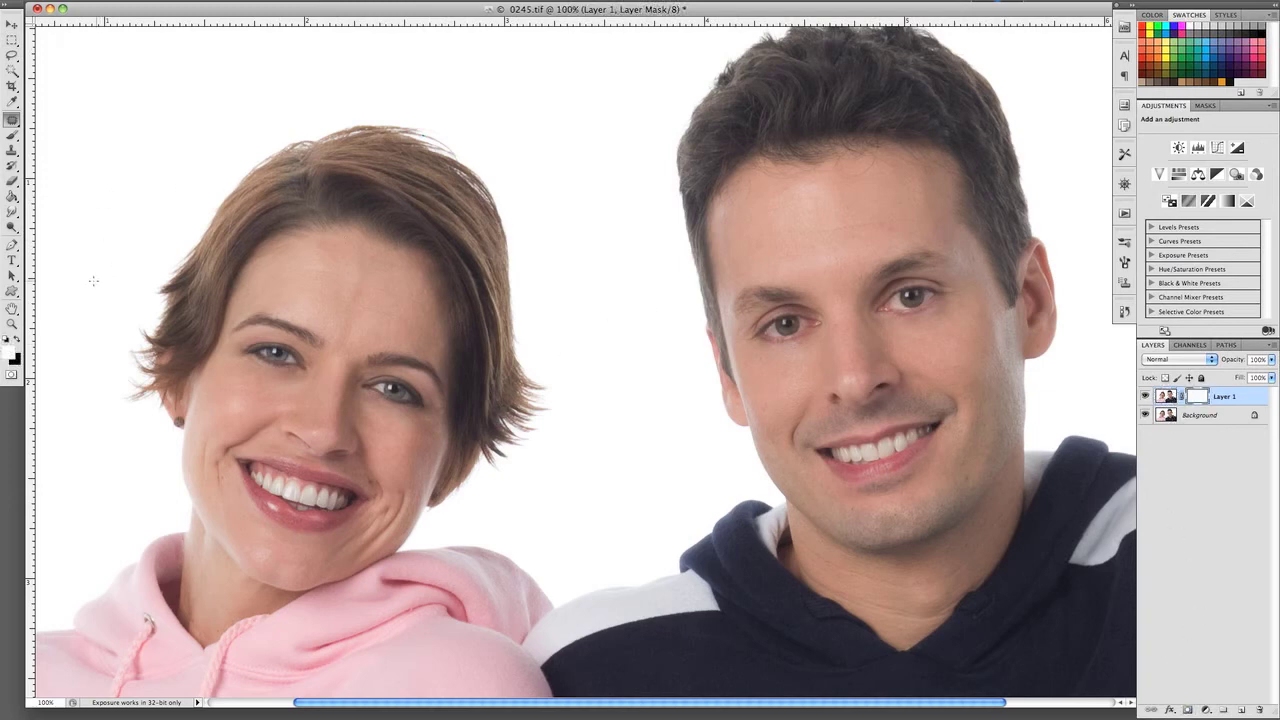
left_click(12, 135)
left_click(17, 338)
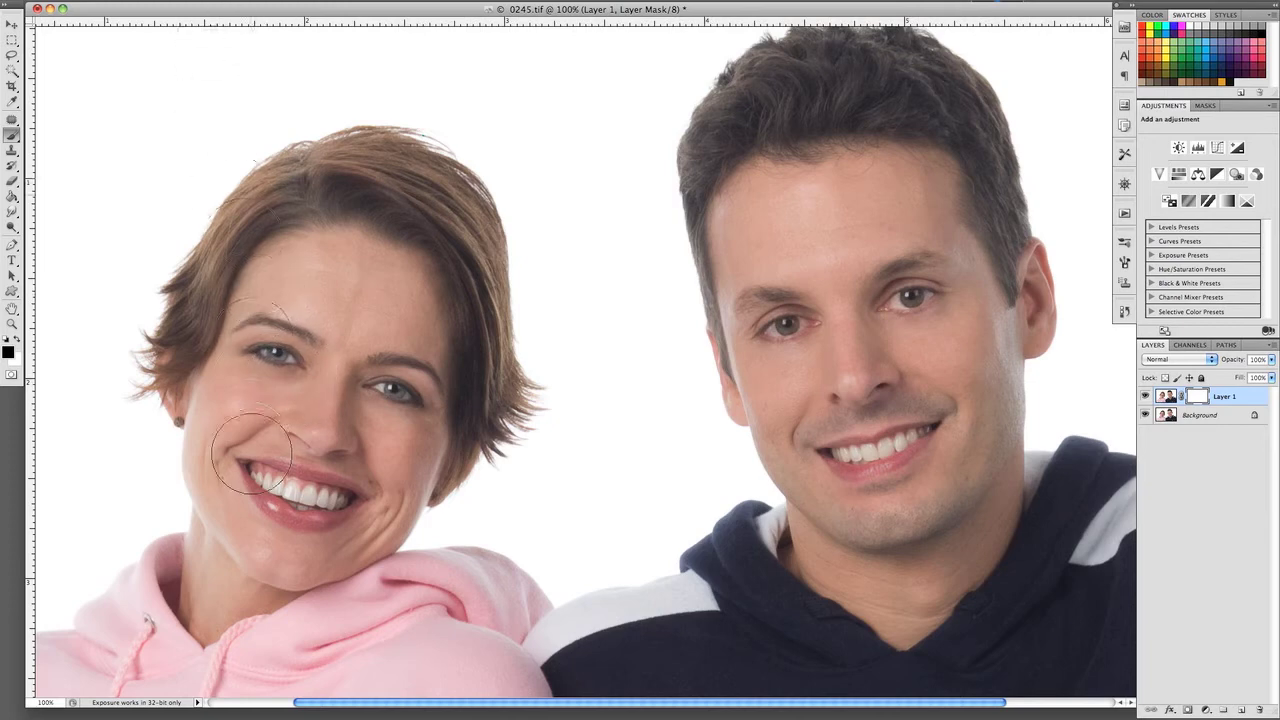
key("ctrl+i")
key("x")
key("x")
In the Brush panel, turn off Shape Dynamics and set Transfer opacity control to Pen Pressure.
left_click(1124, 262)
left_click(916, 288)
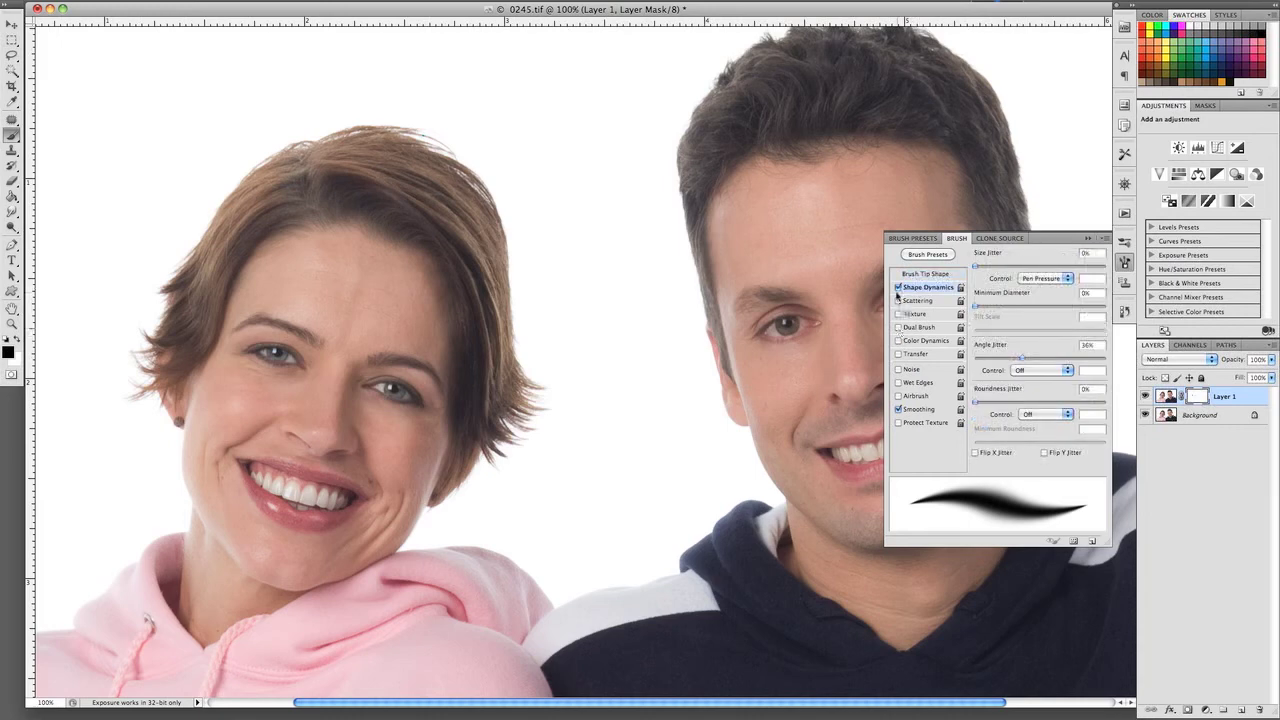
left_click(898, 288)
left_click(906, 356)
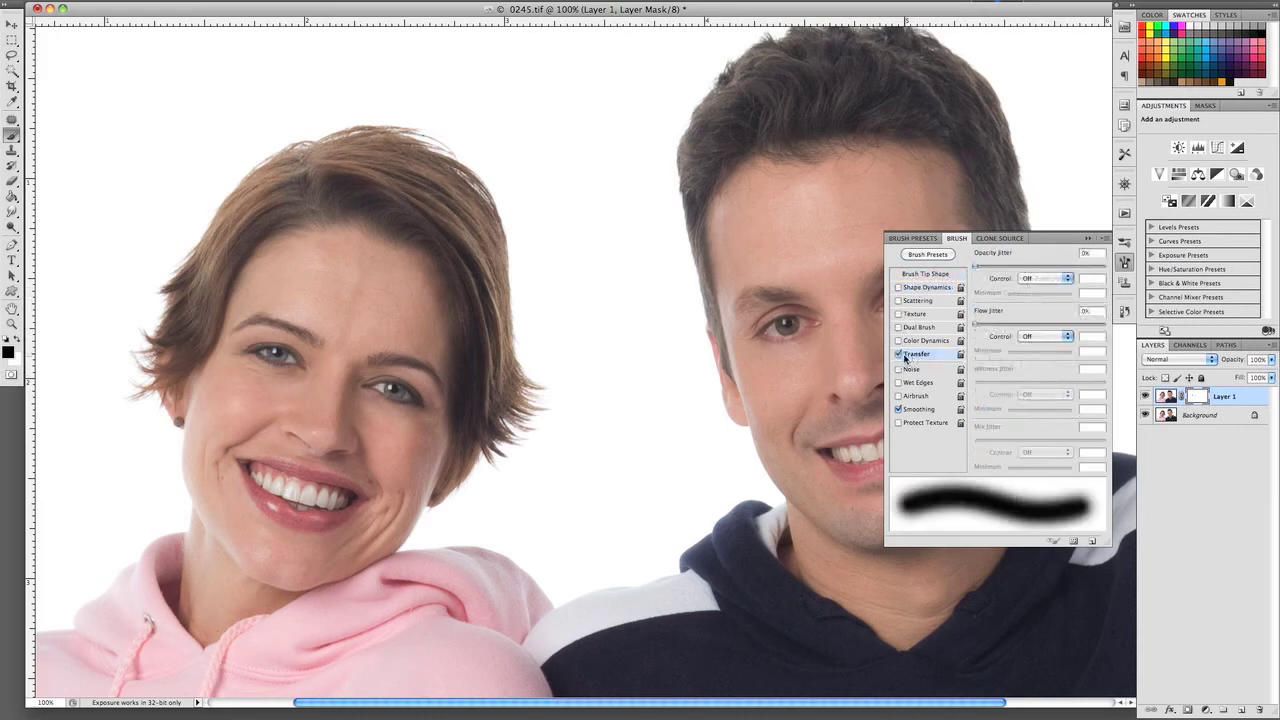
left_click(1035, 279)
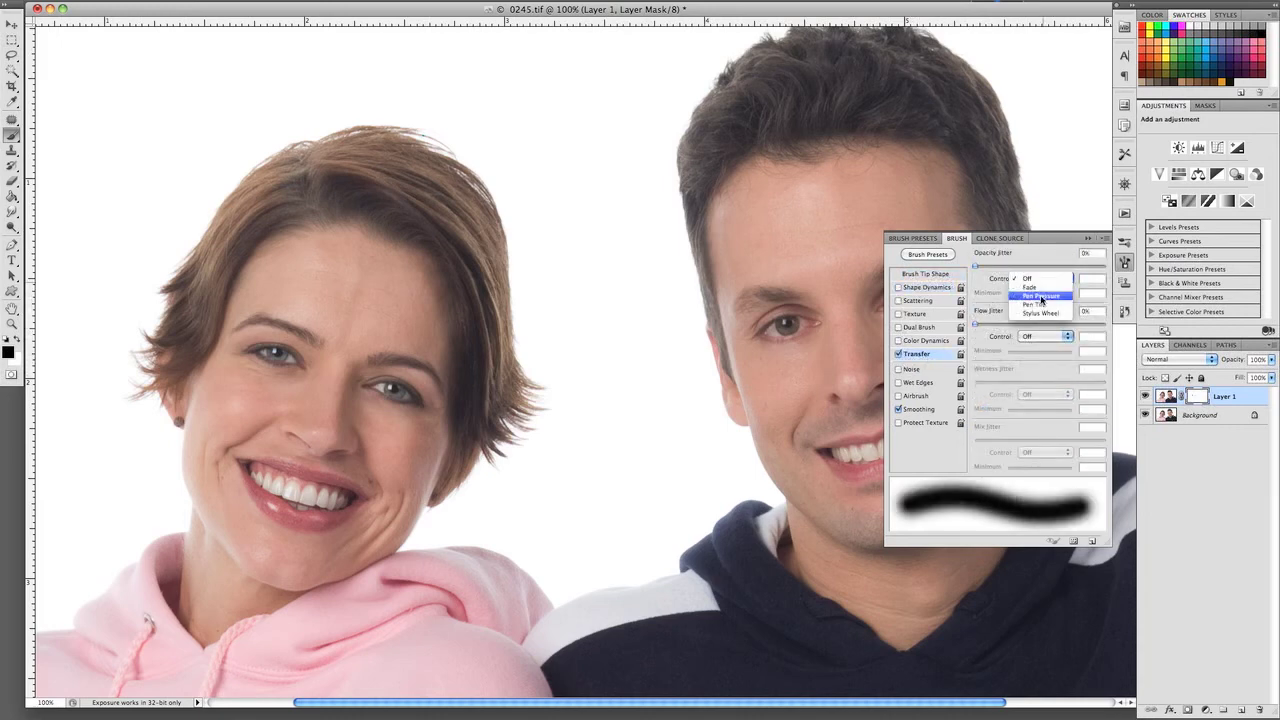
left_click(1043, 293)
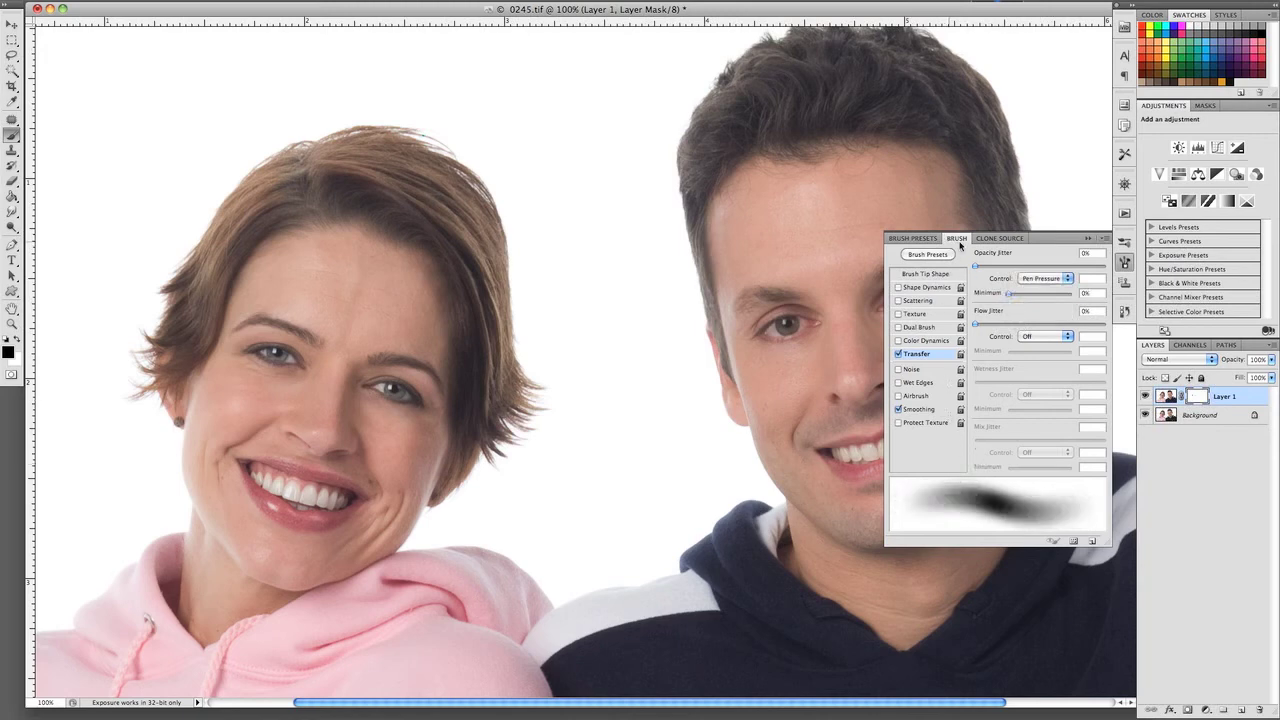
left_click(1089, 239)
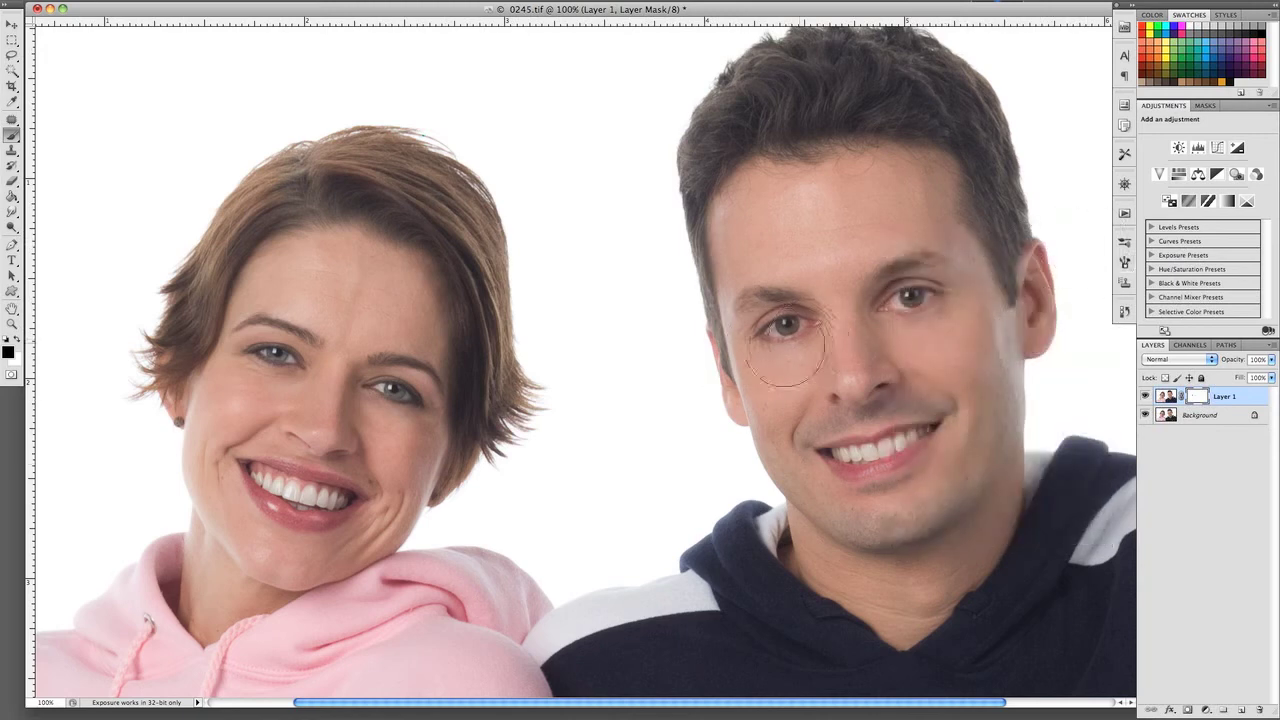
Paint the mask under both of the man's eyes and under the woman's eyes.
mouse_move(800, 345)
left_mouse_down()
mouse_move(766, 337)
mouse_move(760, 370)
left_mouse_up()
mouse_move(900, 340)
left_mouse_down()
mouse_move(953, 306)
mouse_move(886, 324)
left_mouse_up()
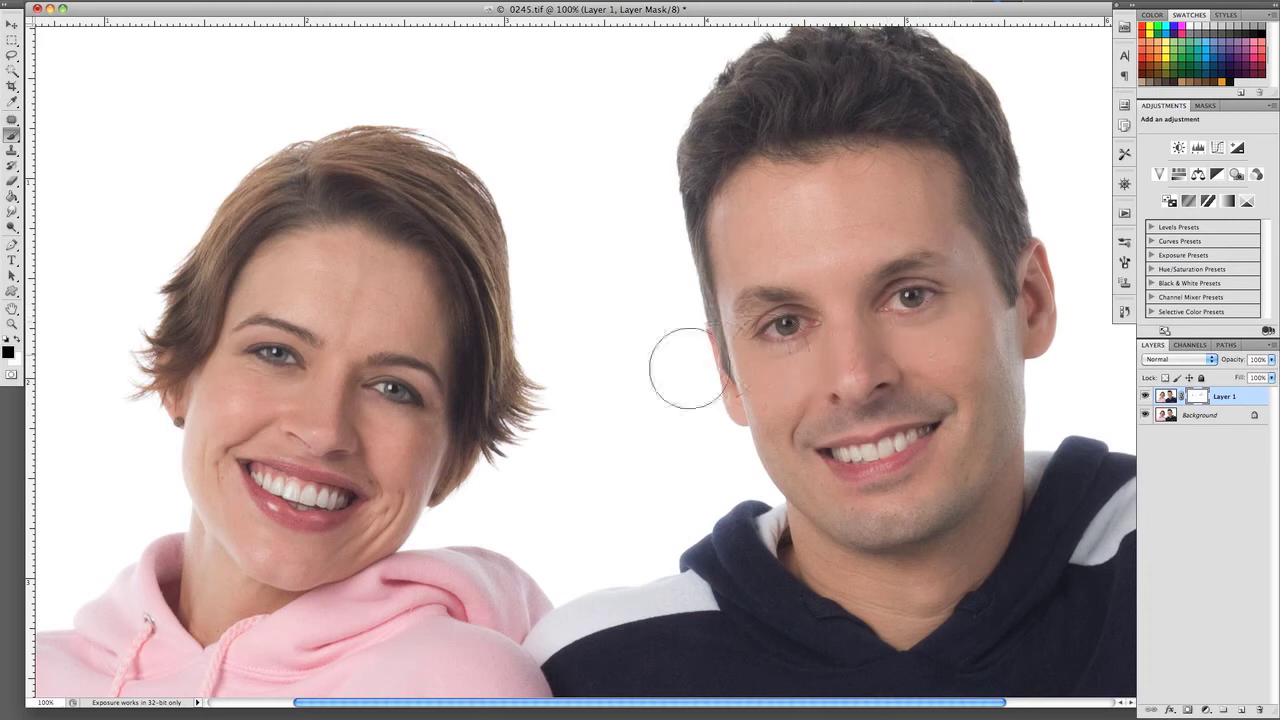
left_click_drag(440, 415, 333, 390)
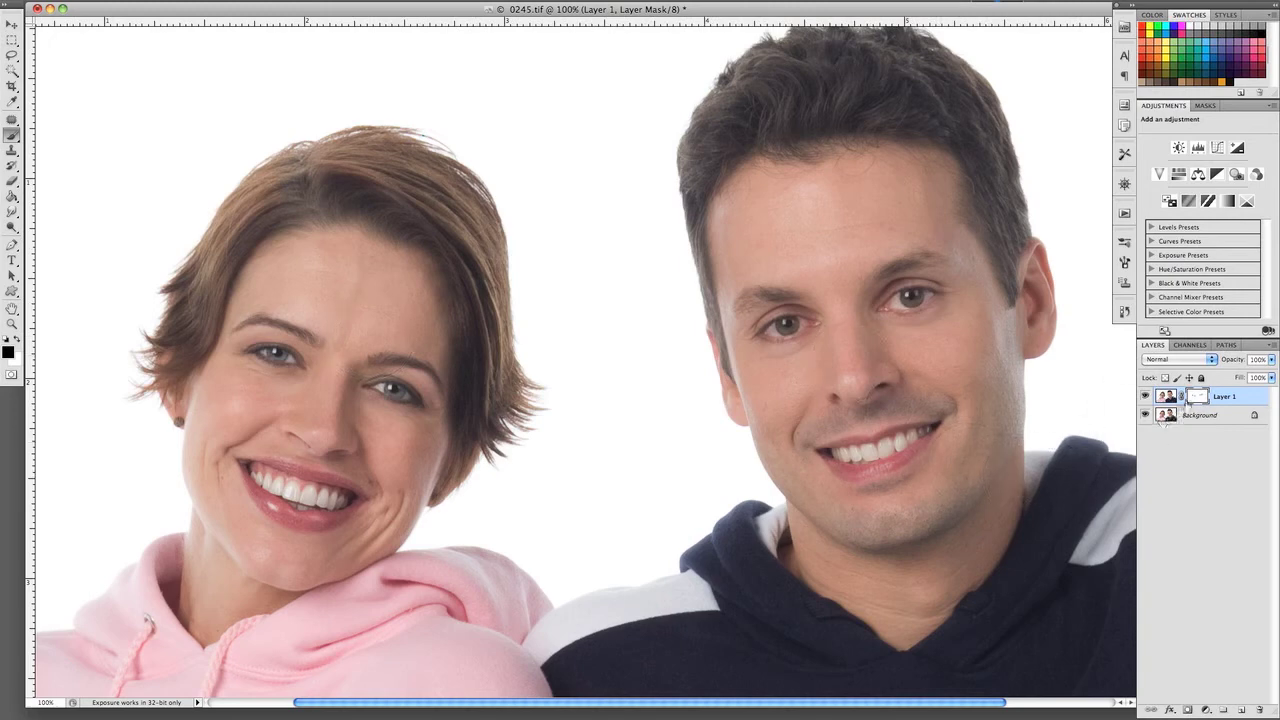
Disable Layer 1's mask, lower its opacity to 66%, and toggle its visibility to compare.
left_click(1199, 397, "shift")
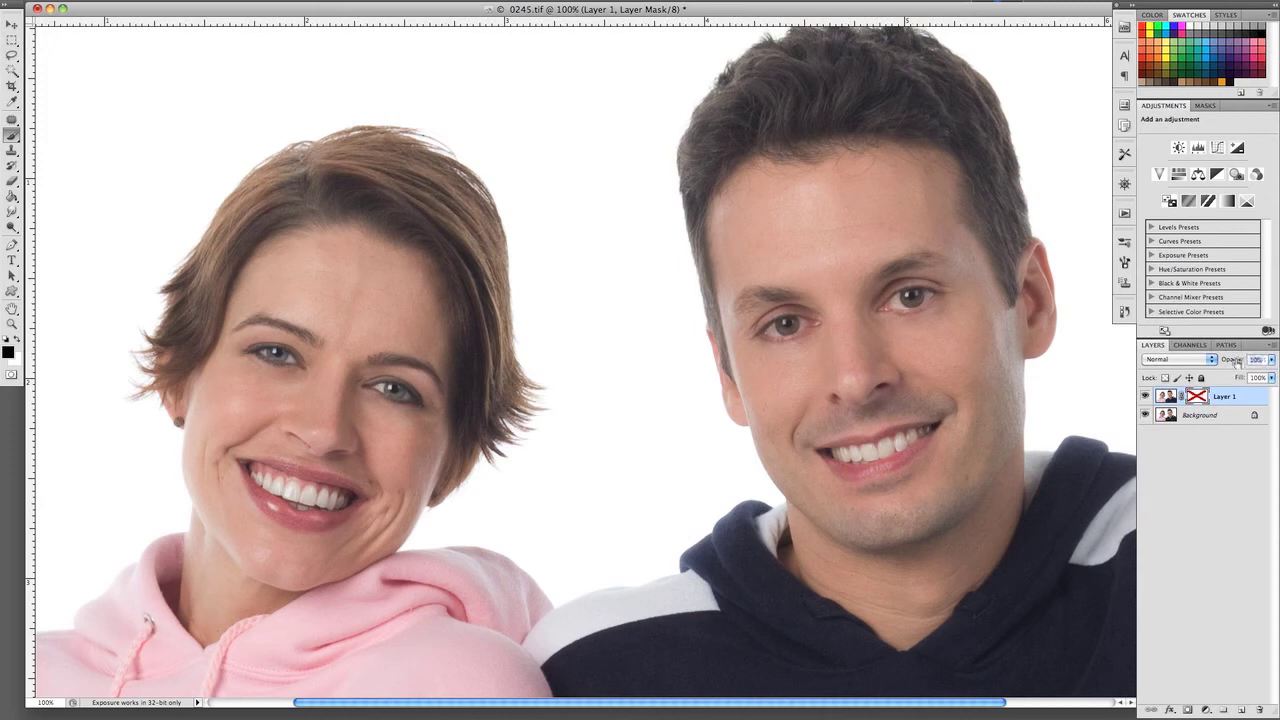
left_click_drag(1234, 361, 1230, 361)
left_click(1145, 397)
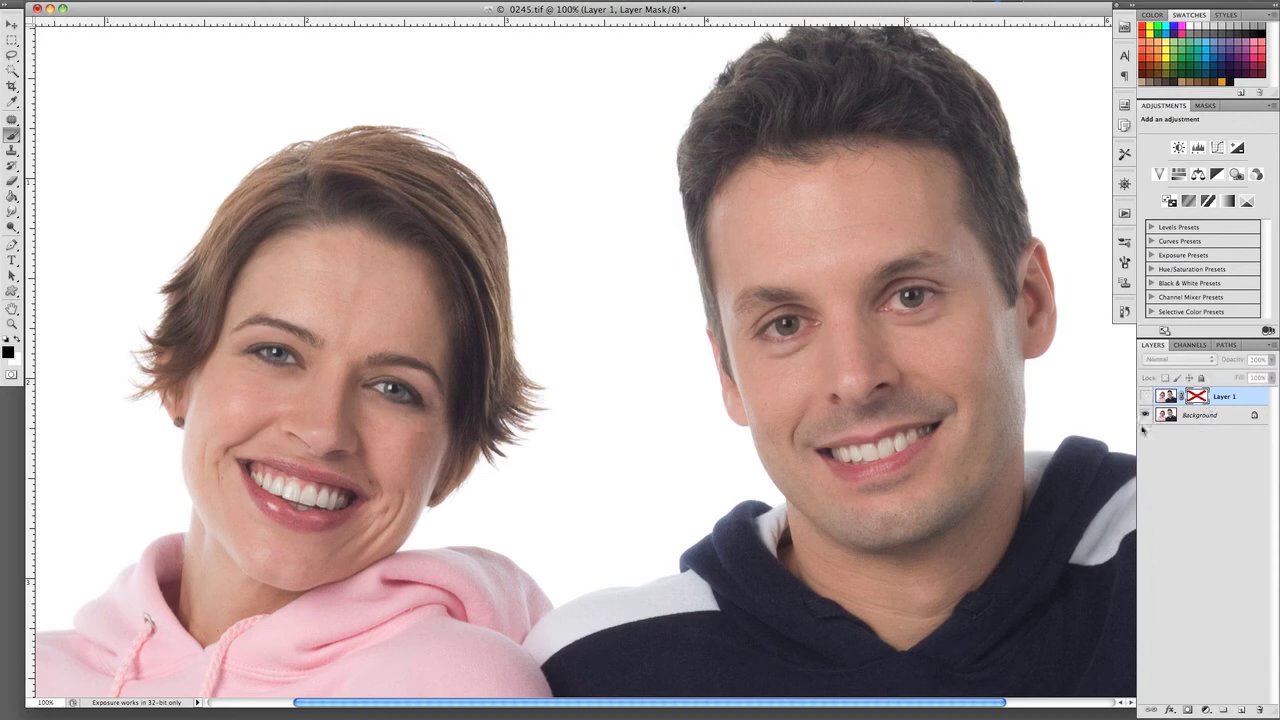
left_click(1145, 397)
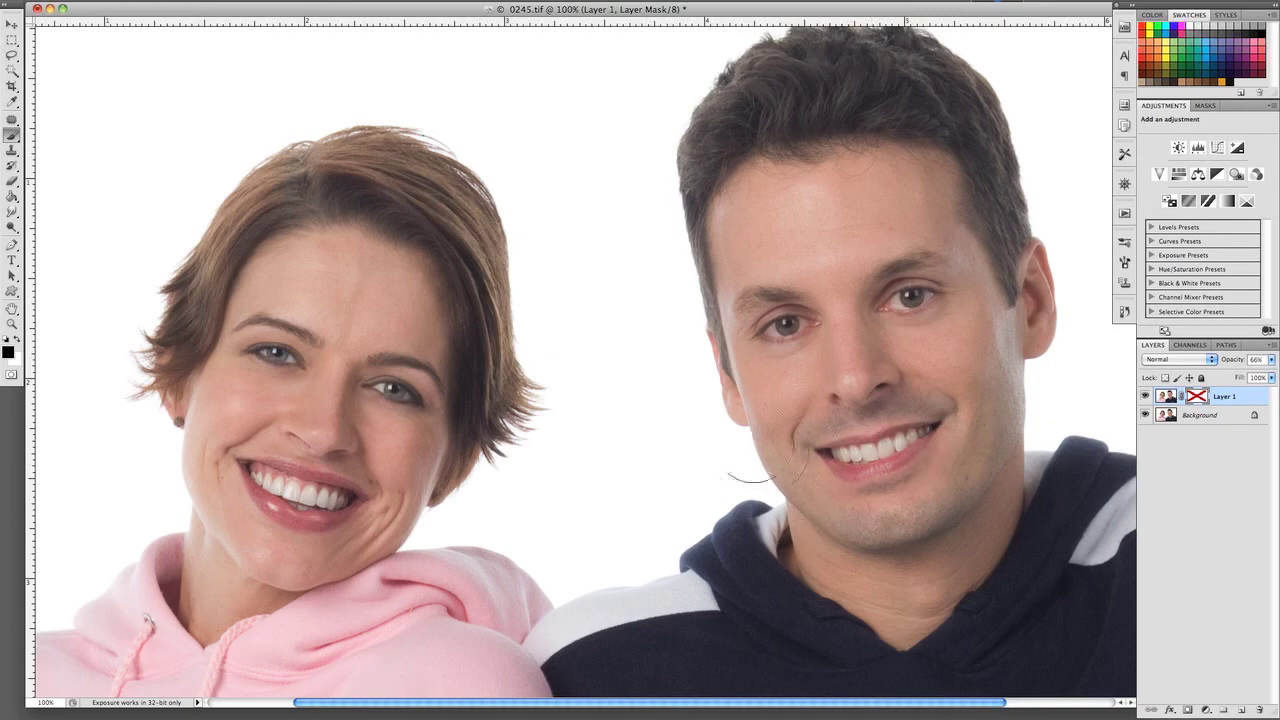
key("super+minus")
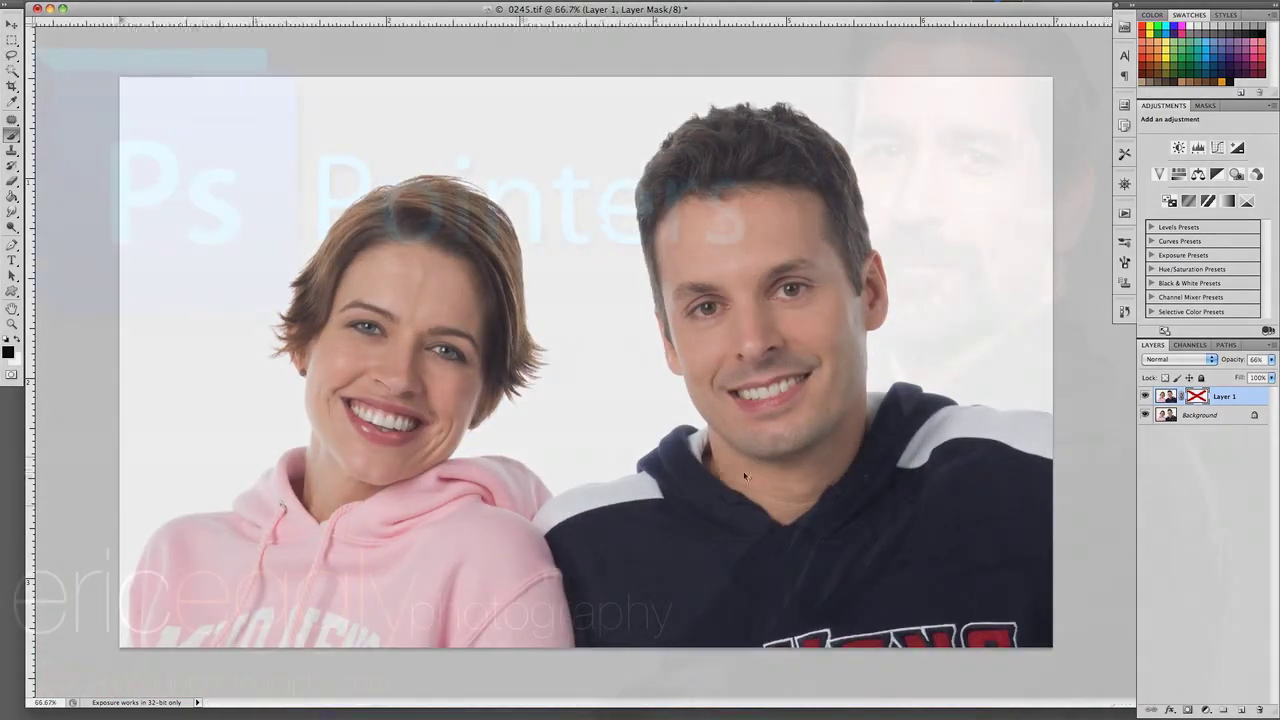